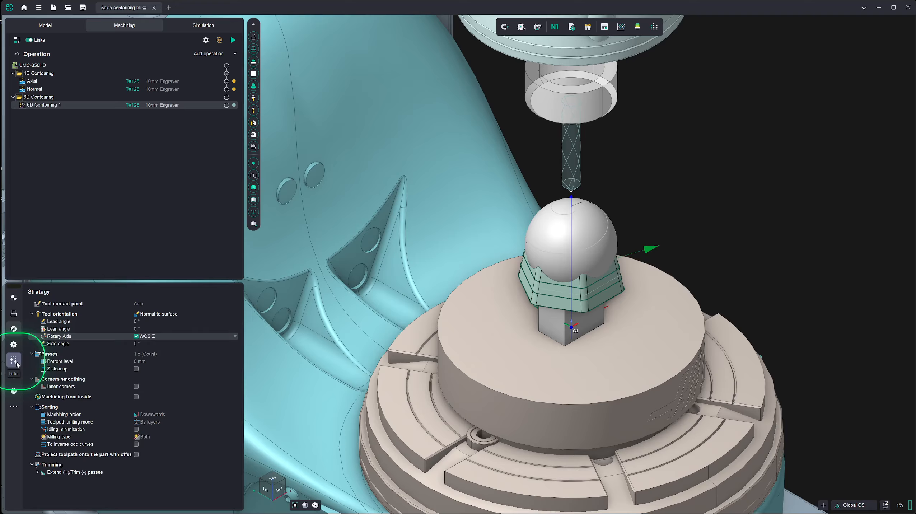
- Set the safe surface of the 6D Contouring 1 operation's links to Sphere
click(14, 360)
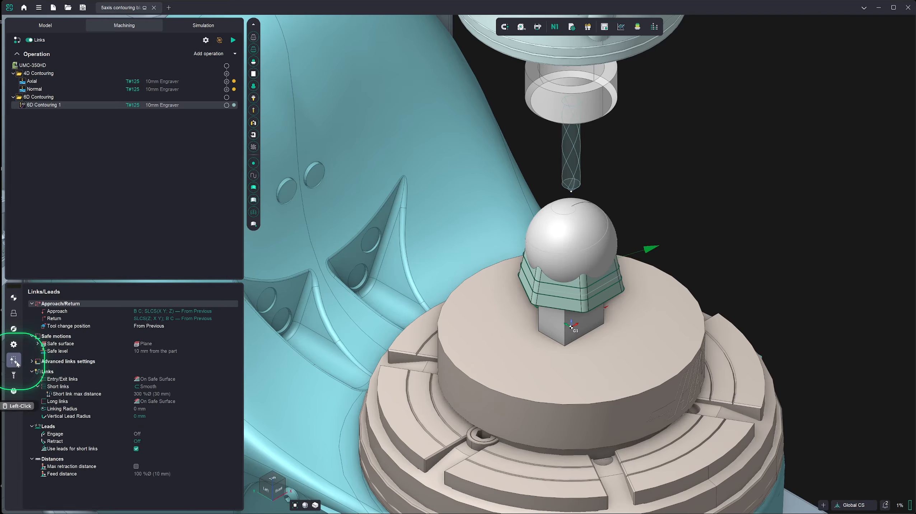
click(145, 344)
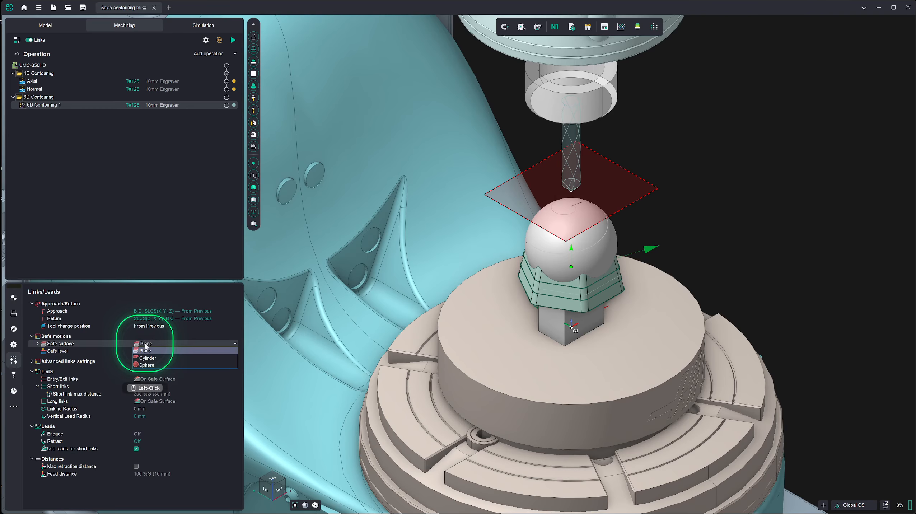
click(146, 365)
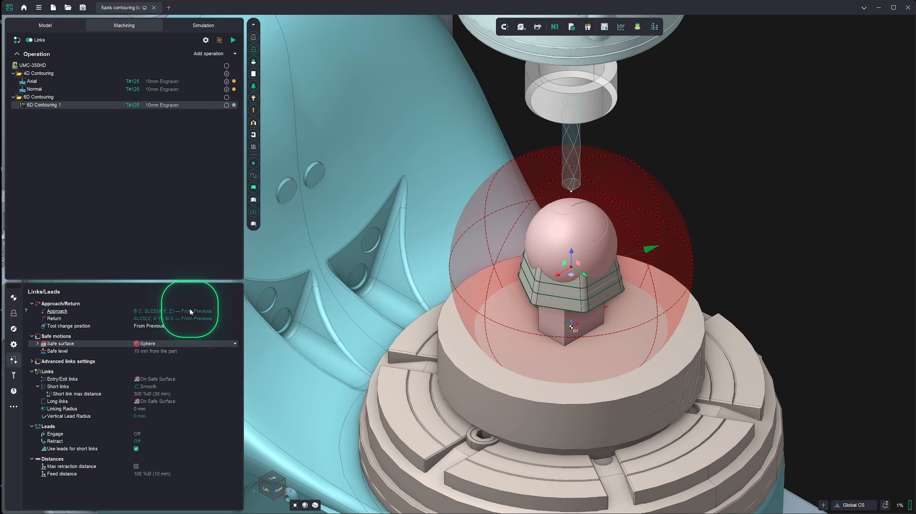
- Set the safe level to -10 mm from the part
click(178, 353)
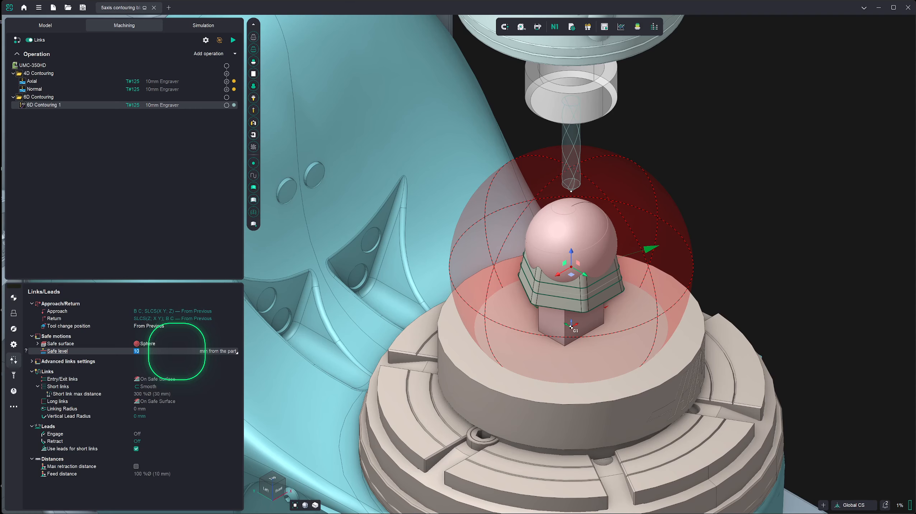
scroll(176, 351, down, 14)
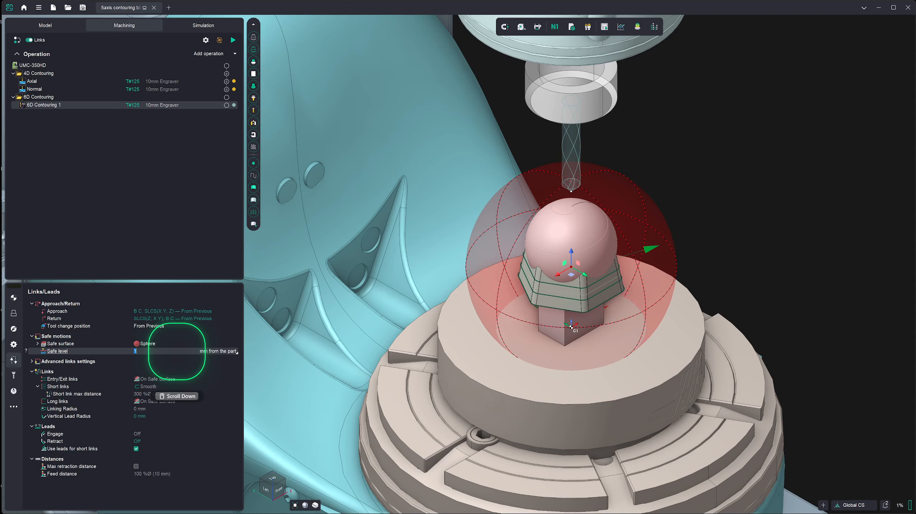
scroll(176, 351, down, 7)
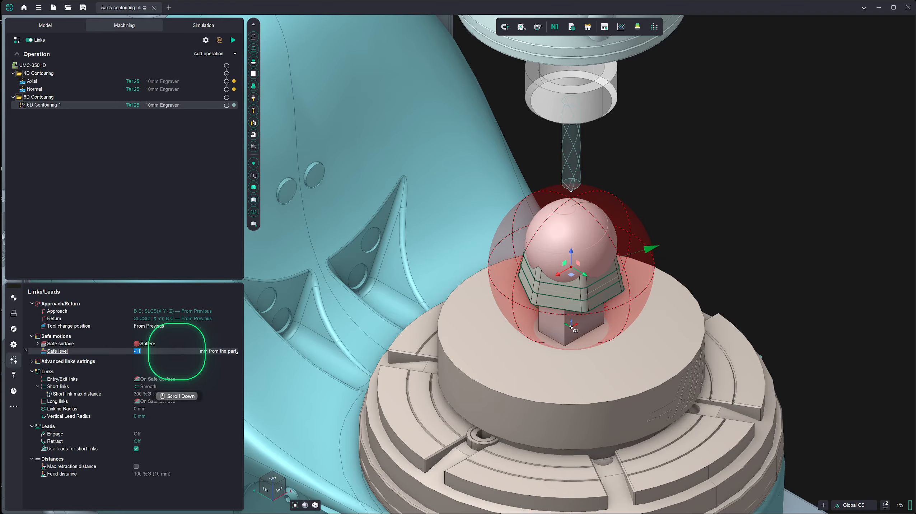
scroll(263, 352, up, 1)
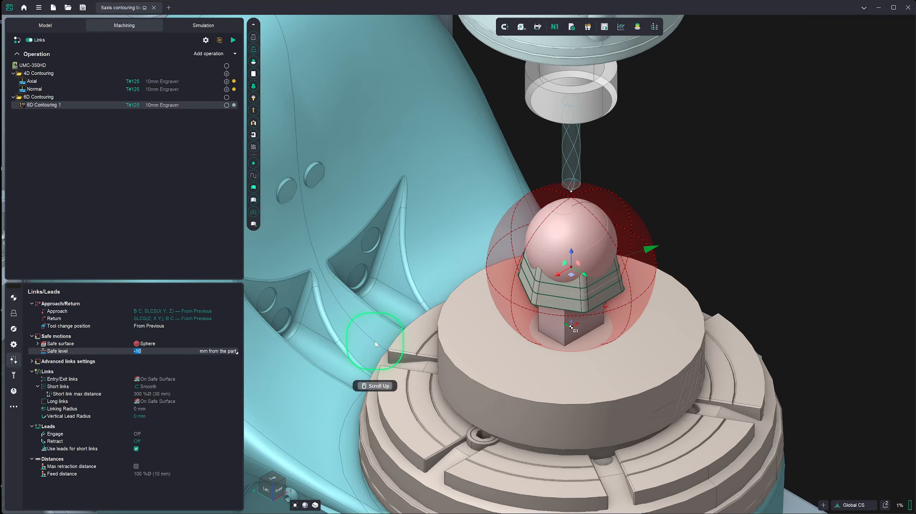
right_drag(375, 344, 370, 338)
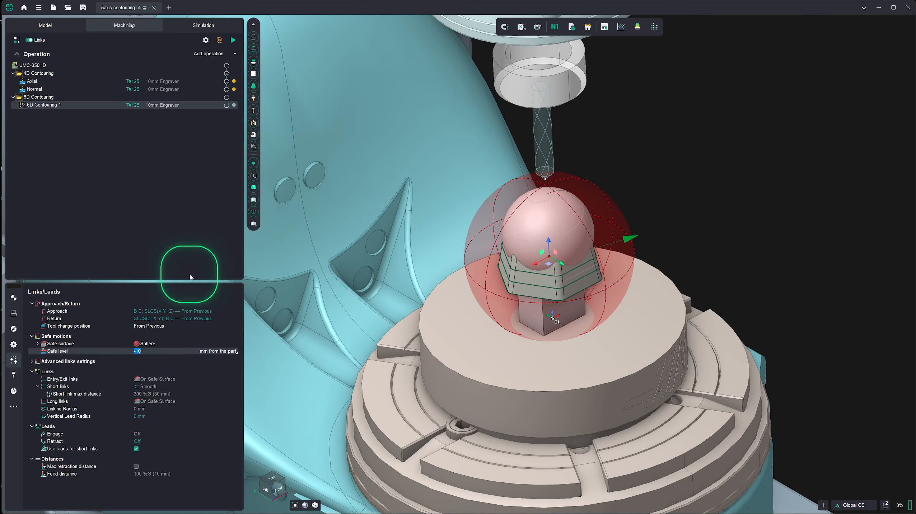
- Generate the toolpath for the 6D Contouring 1 operation
click(234, 40)
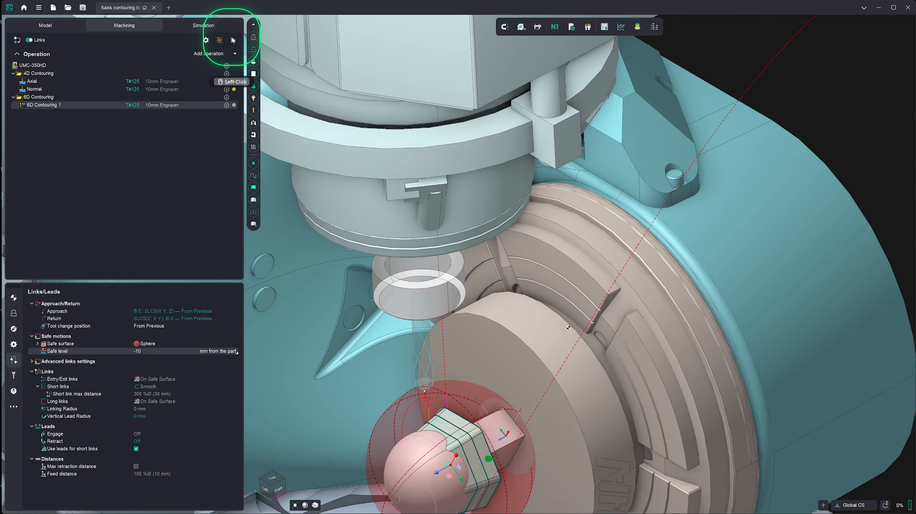
scroll(432, 231, down, 5)
right_drag(442, 232, 450, 338)
scroll(441, 380, down, 3)
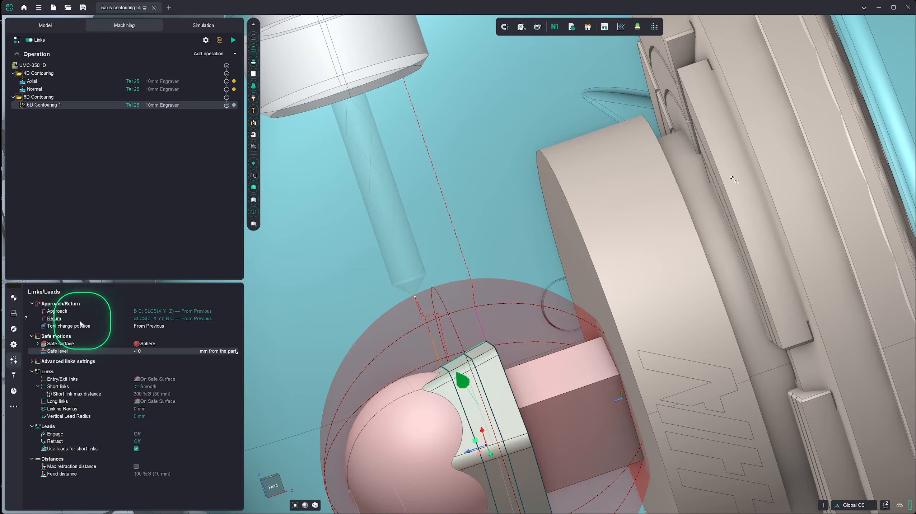
- Align the setup's tool orientation by picking a direction, giving B 80.173 and C 30, and confirm
click(13, 297)
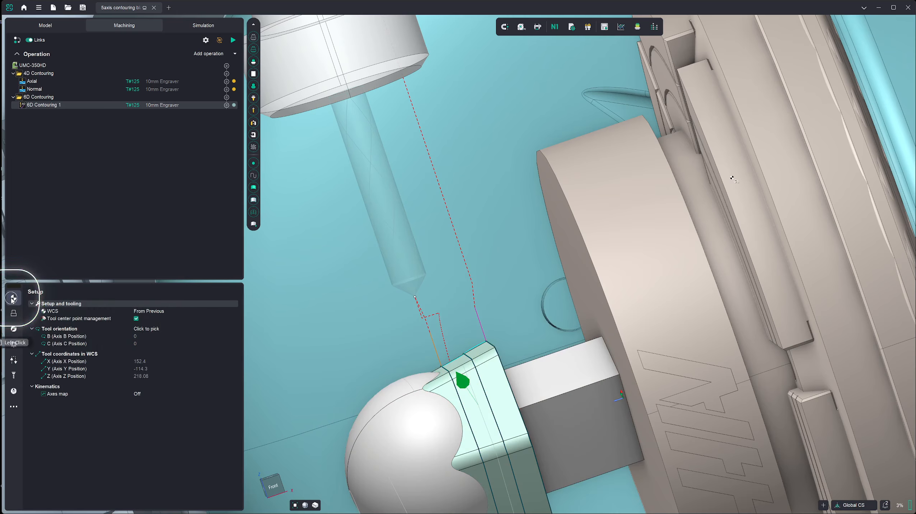
click(154, 333)
click(234, 328)
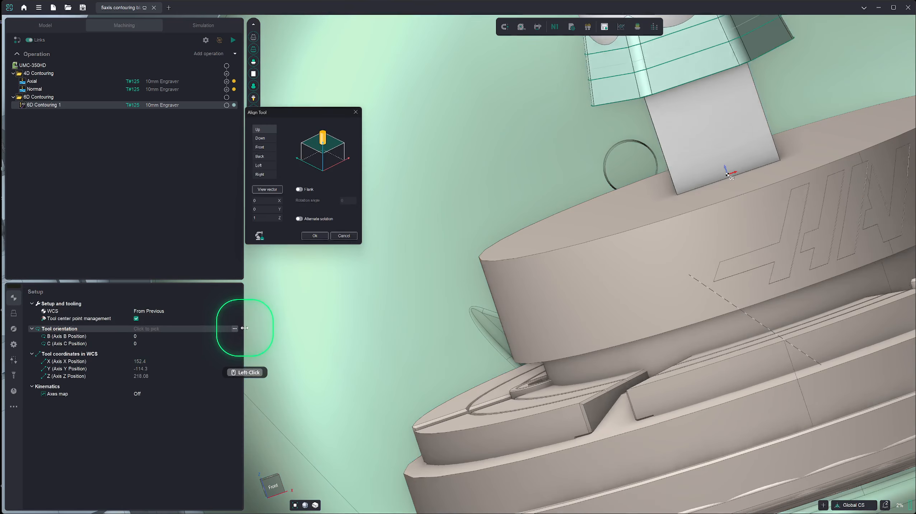
scroll(482, 330, up, 4)
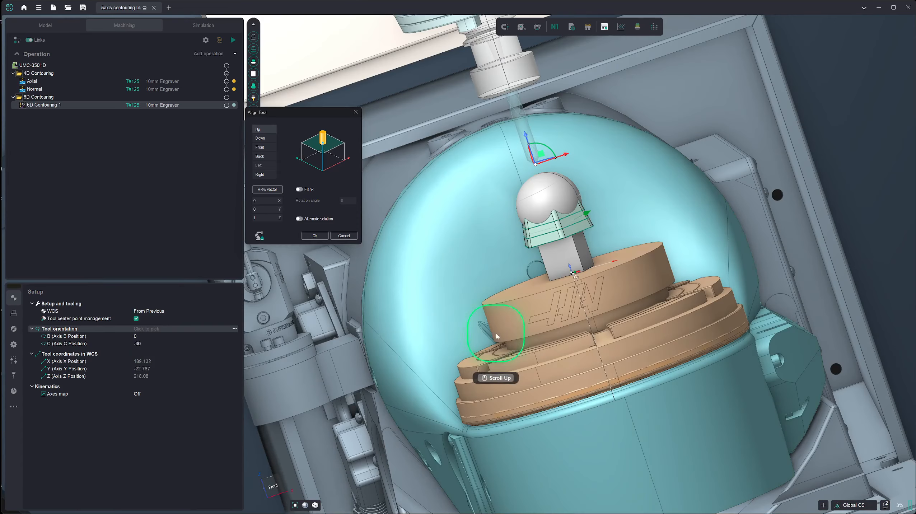
click(589, 213)
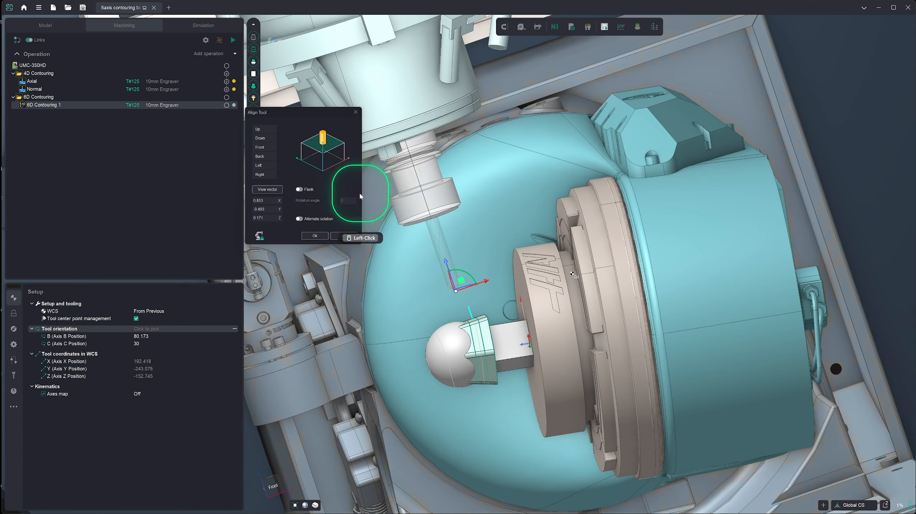
click(318, 235)
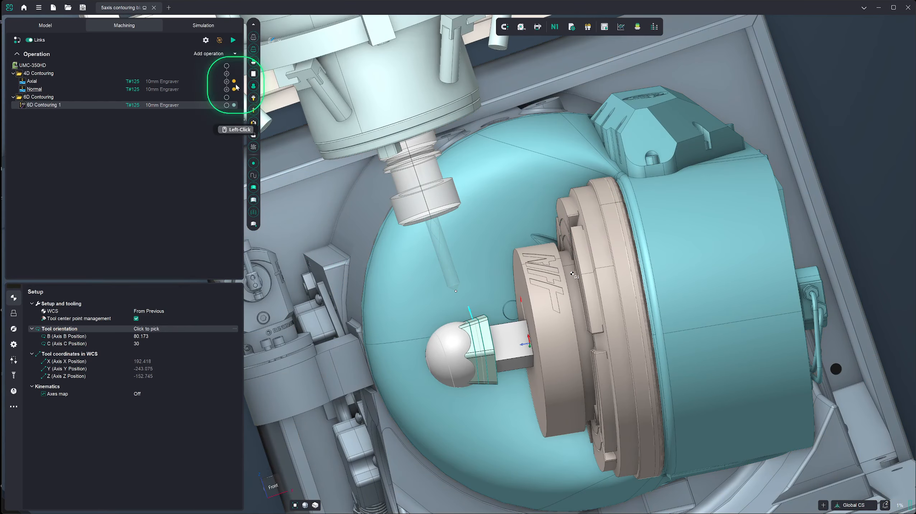
- Regenerate the toolpath for the 6D Contouring 1 operation
click(234, 41)
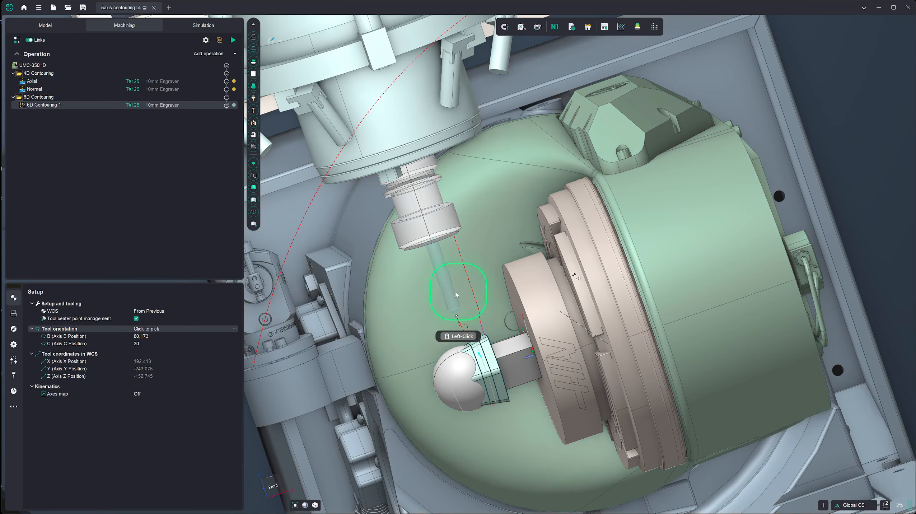
scroll(475, 367, down, 5)
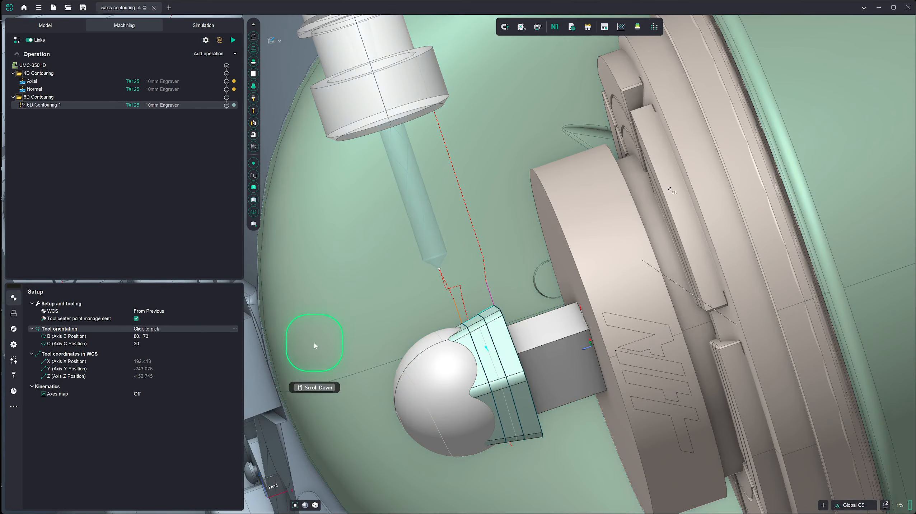
- Inspect the rotary axis options in the strategy's tool orientation settings
click(14, 328)
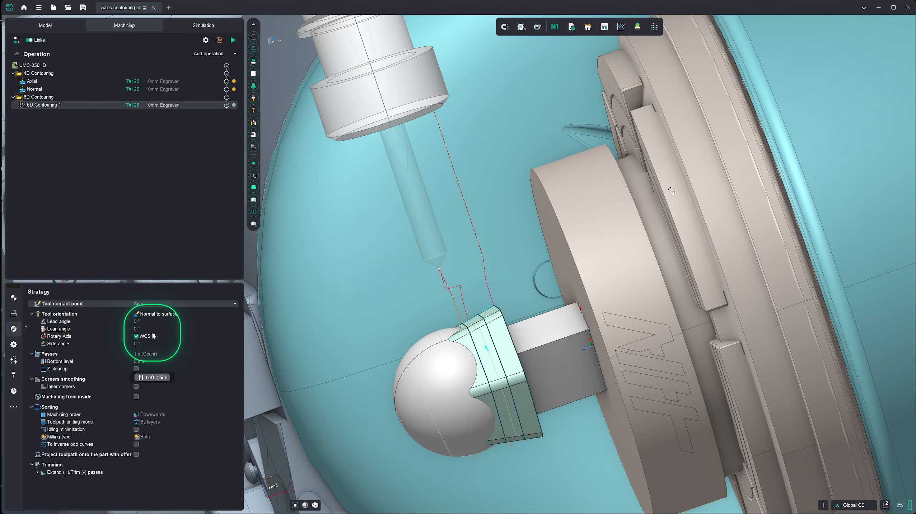
click(236, 334)
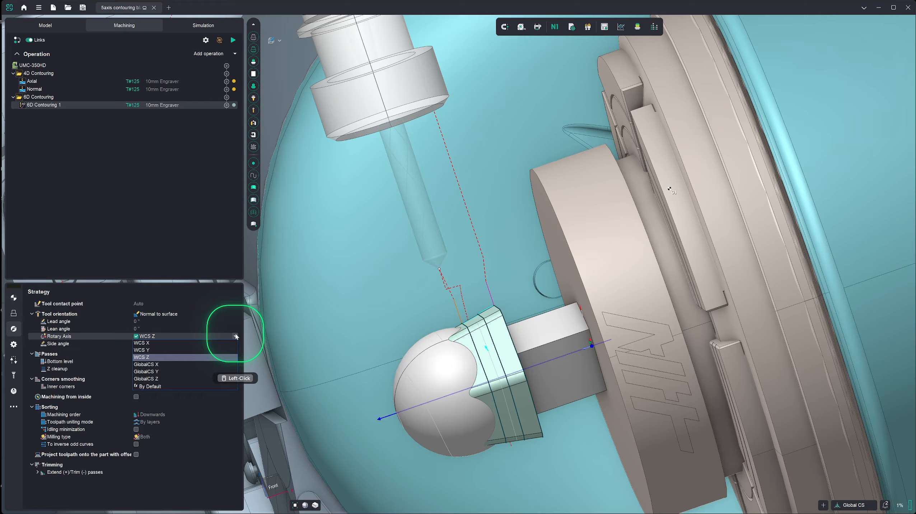
click(192, 270)
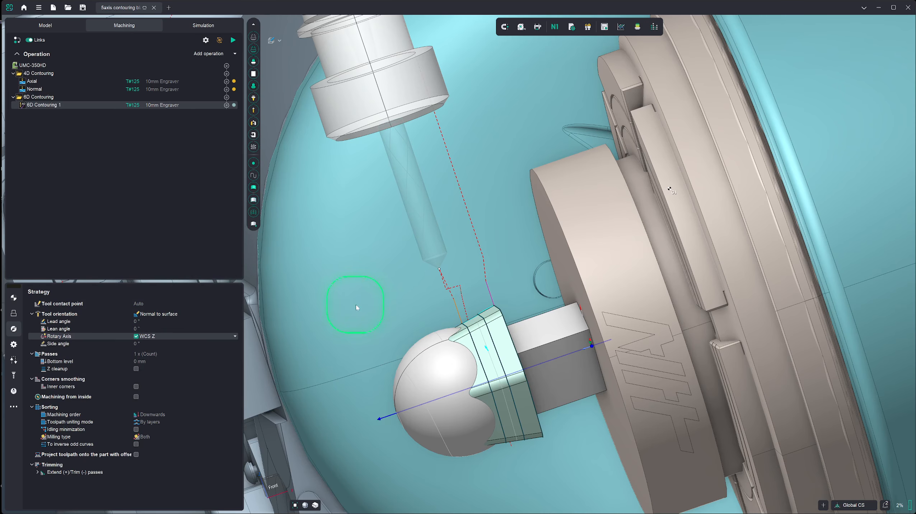
right_drag(327, 237, 359, 249)
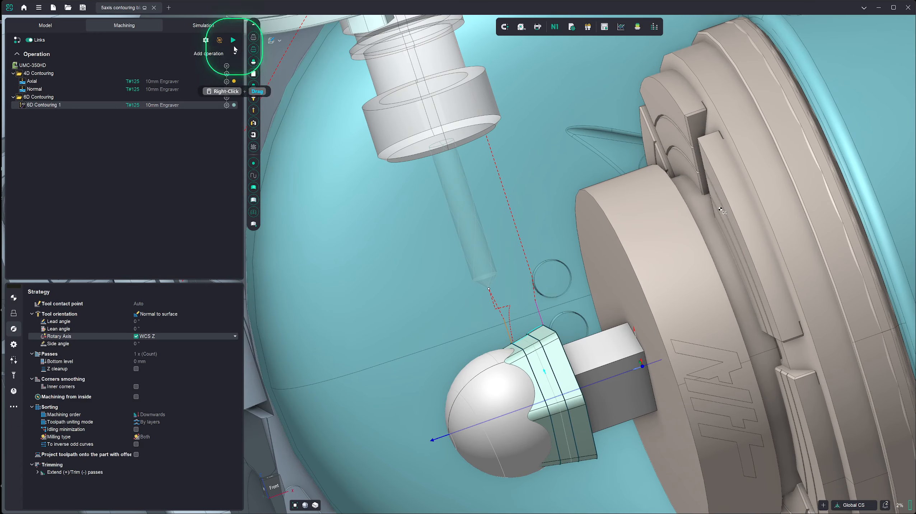
- Run the machining simulation and watch the tool motion around the part from several angles
click(203, 25)
scroll(402, 231, up, 3)
right_drag(403, 228, 405, 236)
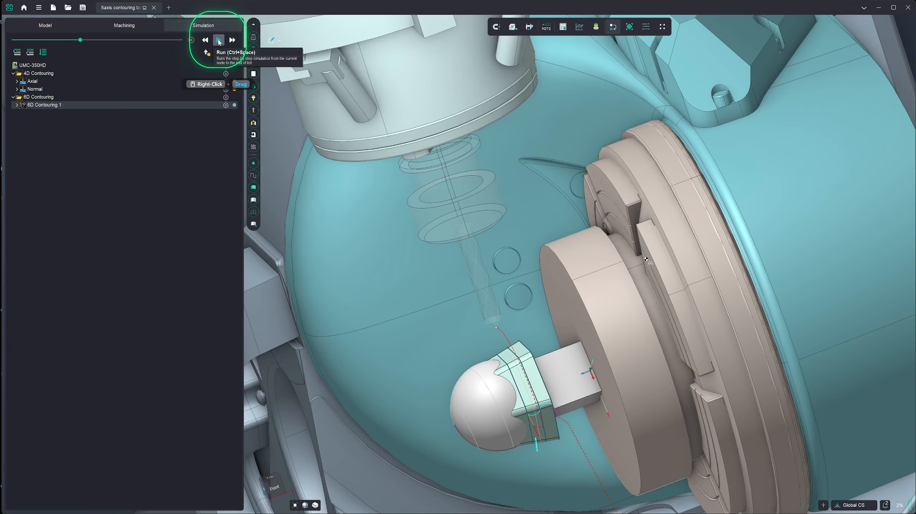
click(219, 40)
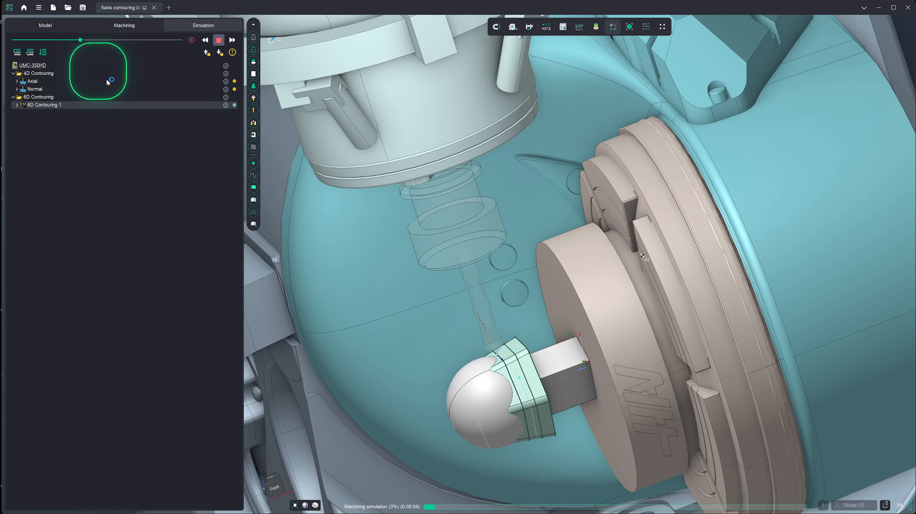
right_drag(360, 299, 384, 281)
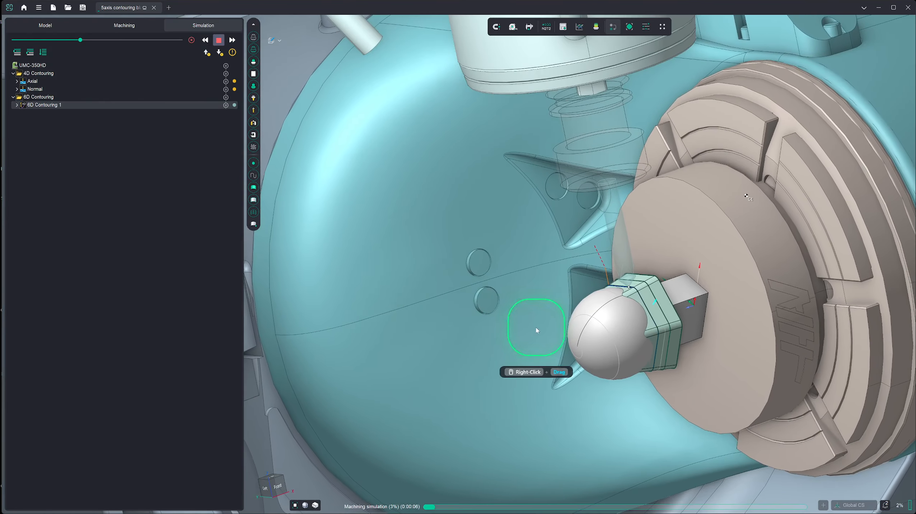
scroll(699, 299, down, 3)
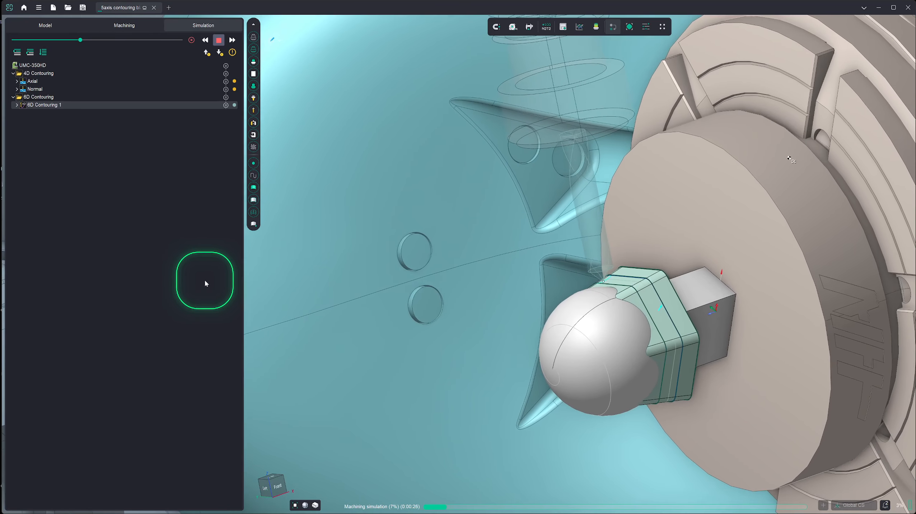
right_drag(389, 313, 489, 340)
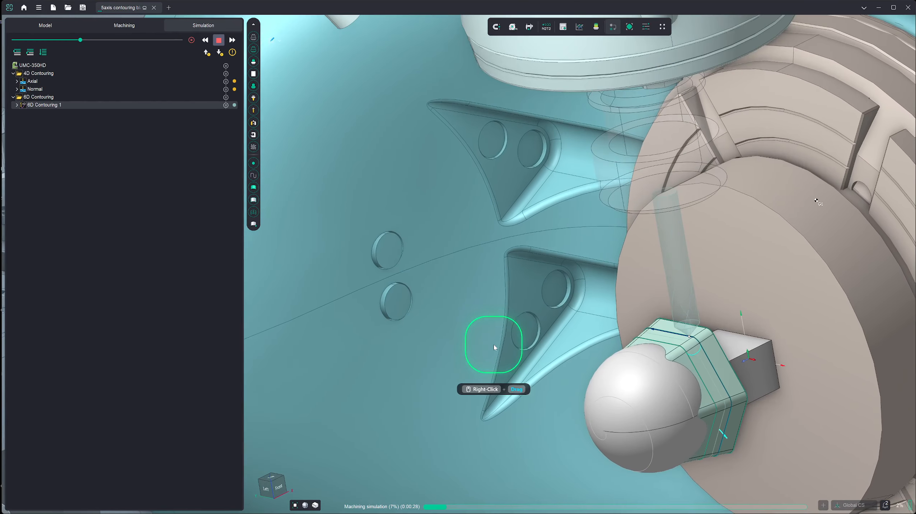
scroll(710, 362, down, 5)
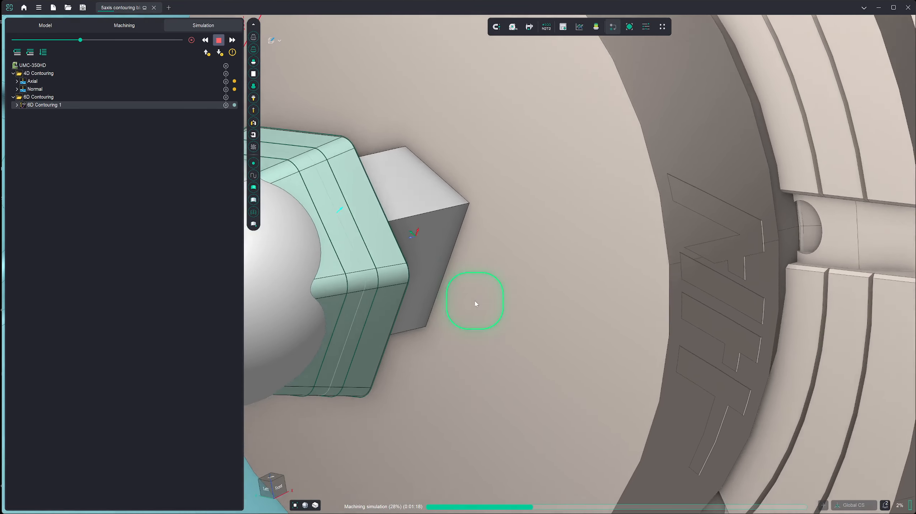
scroll(476, 303, up, 2)
scroll(475, 302, up, 3)
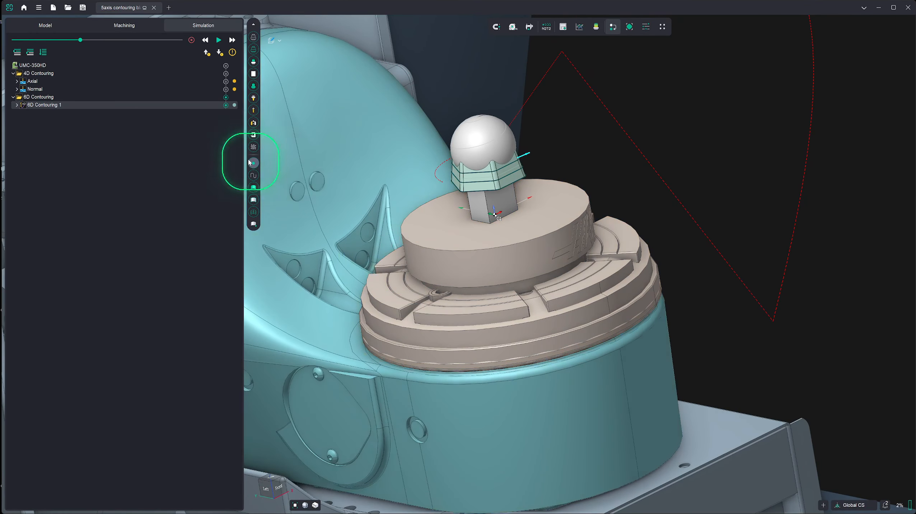
- Set the short links of the 6D Contouring 1 operation to On Safe Surface
click(136, 26)
click(227, 260)
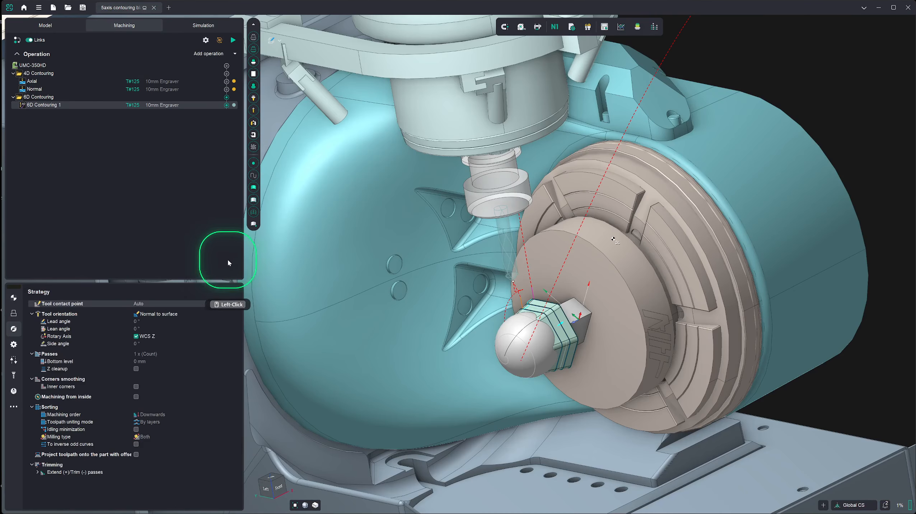
click(14, 360)
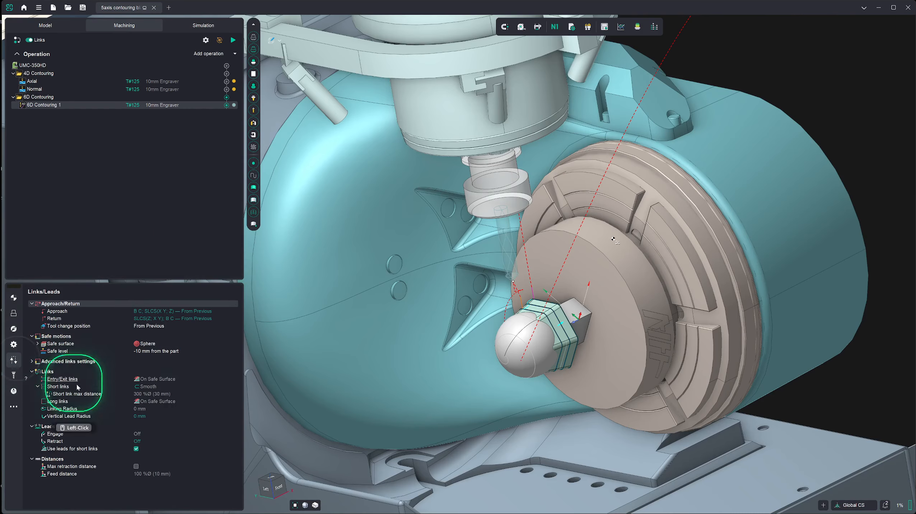
double_click(180, 388)
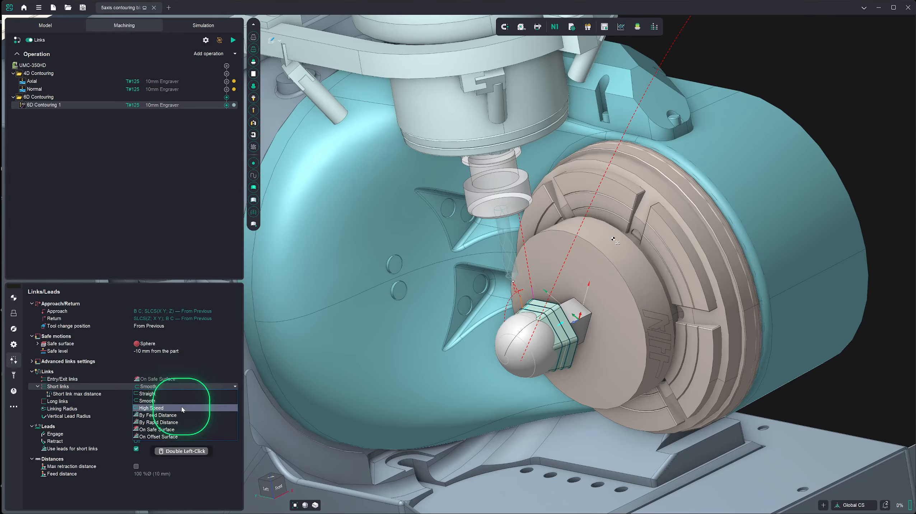
click(183, 429)
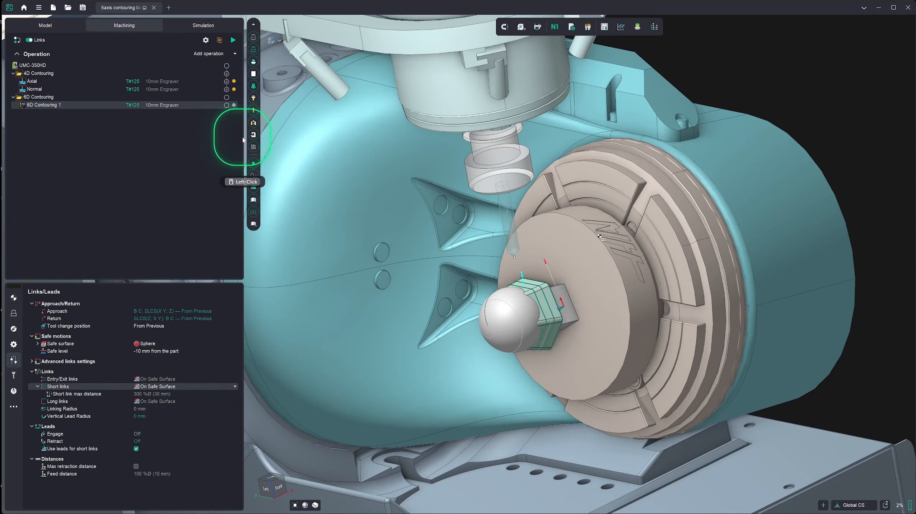
- Regenerate the toolpath with the new short link setting
click(234, 37)
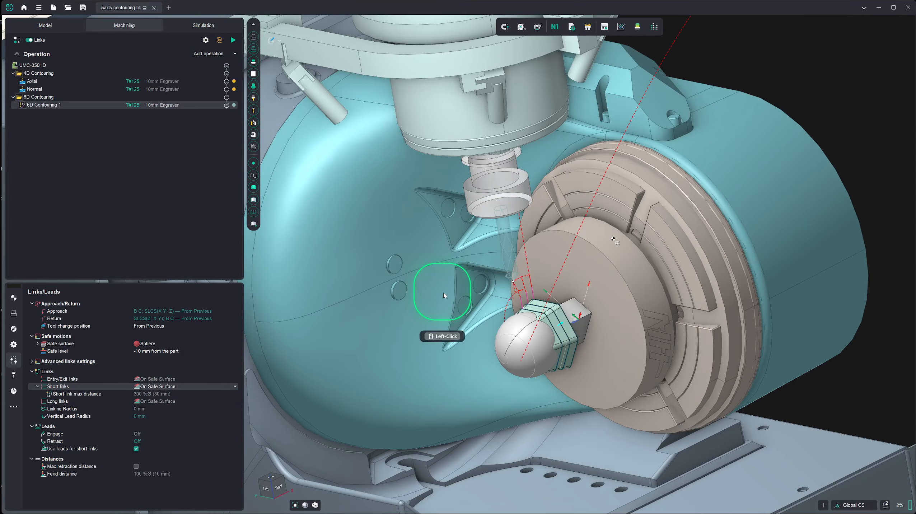
scroll(524, 299, down, 5)
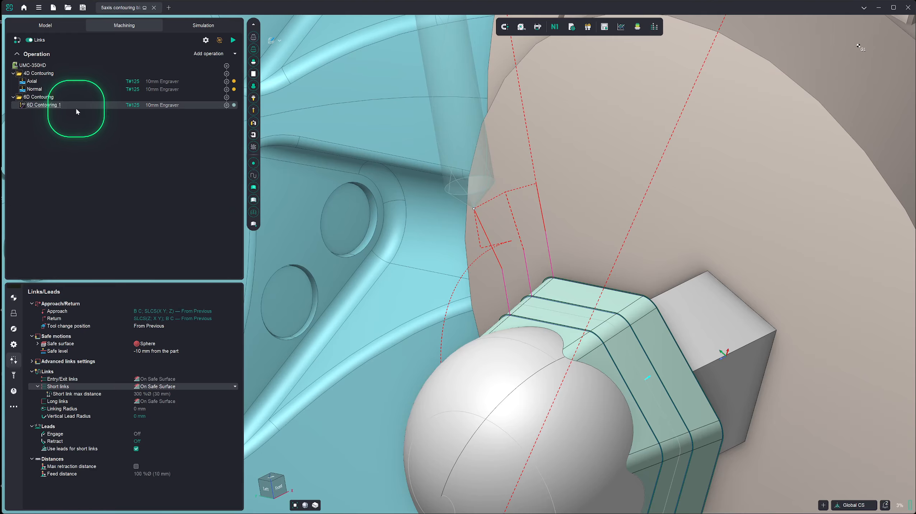
- Rename the 6D Contouring 1 operation to Drive Faces
key(ctrl+c)
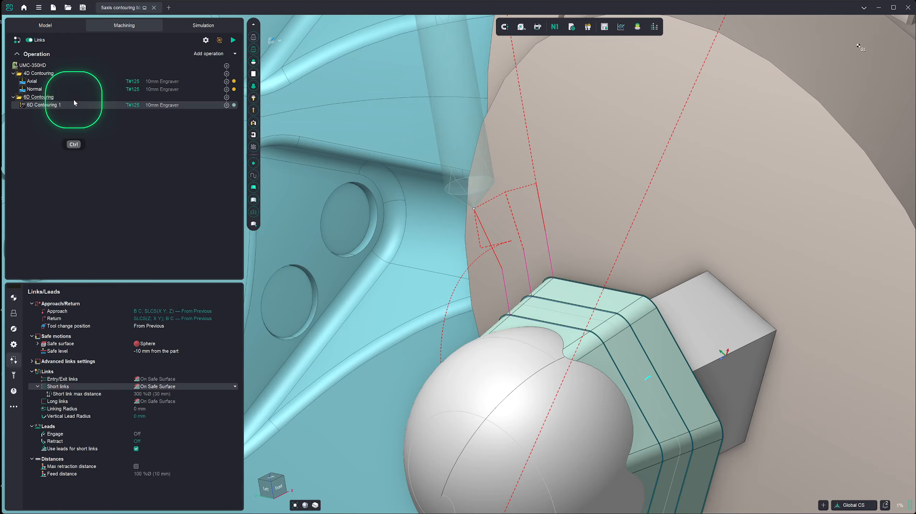
key(ctrl+r)
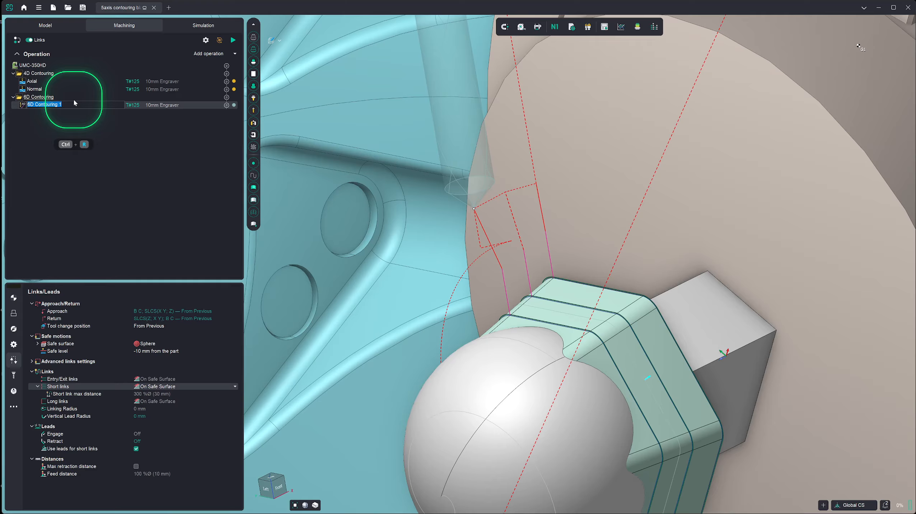
text(Drive Faces)
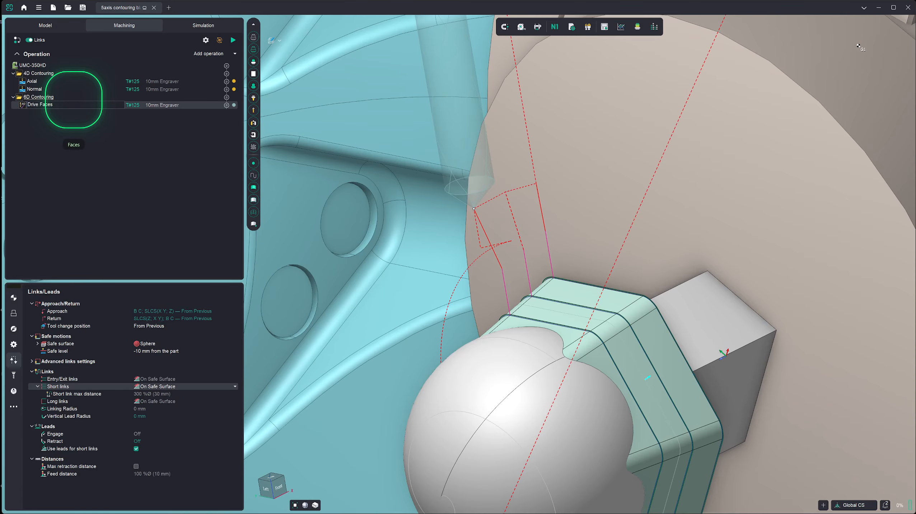
click(96, 123)
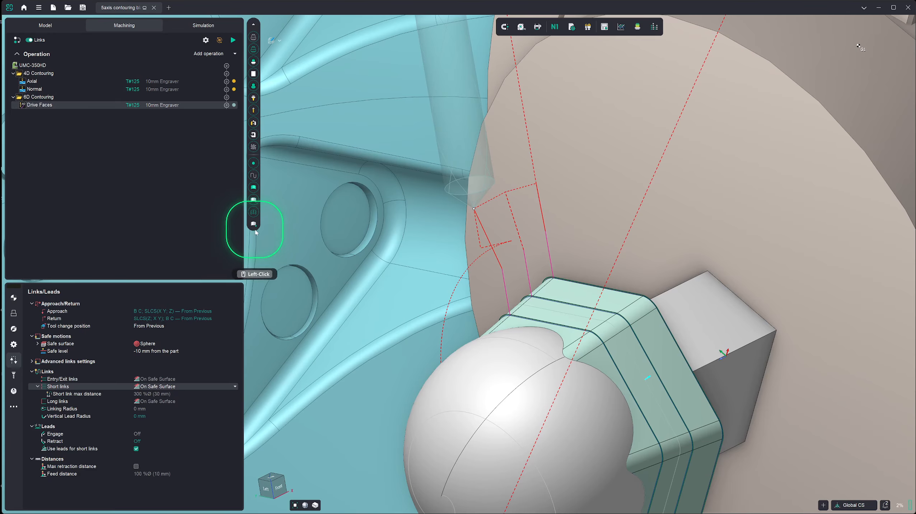
- Run the machining simulation from partway through the program, then view the whole machine from the isometric home view
scroll(334, 228, up, 1)
scroll(334, 225, up, 2)
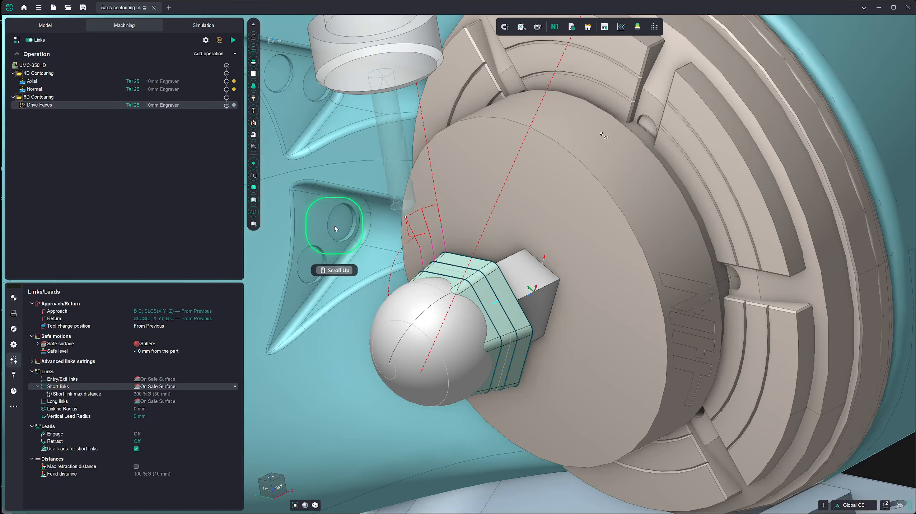
click(201, 28)
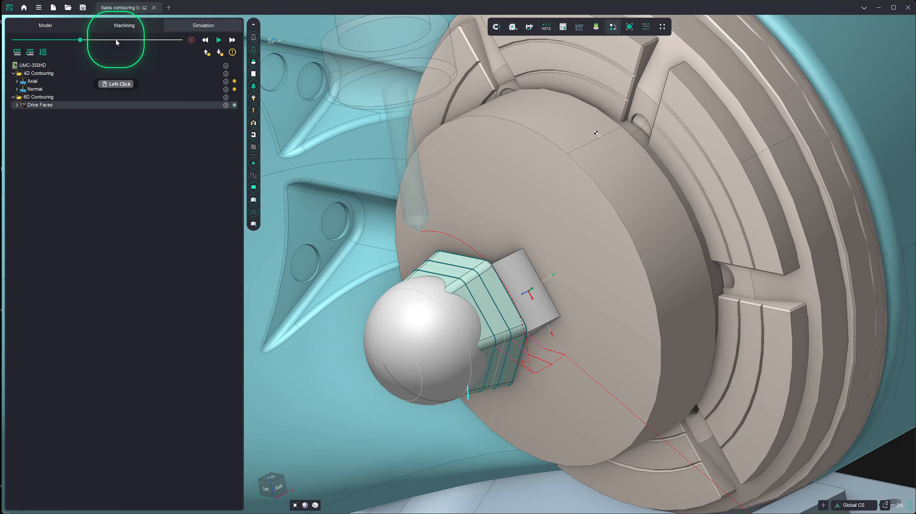
click(120, 40)
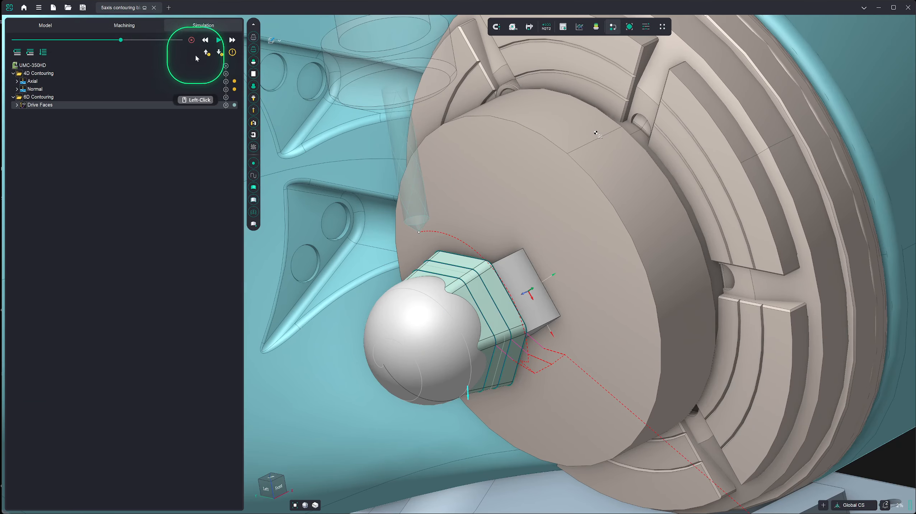
click(218, 40)
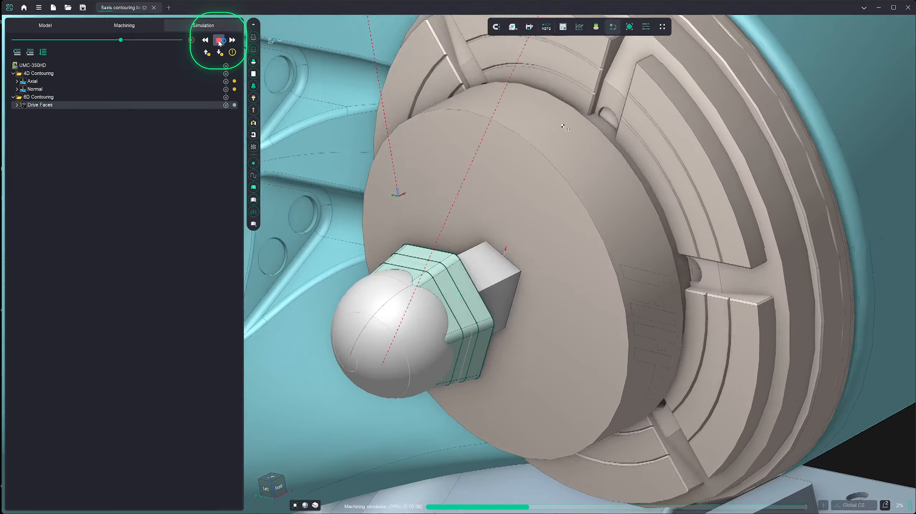
click(219, 40)
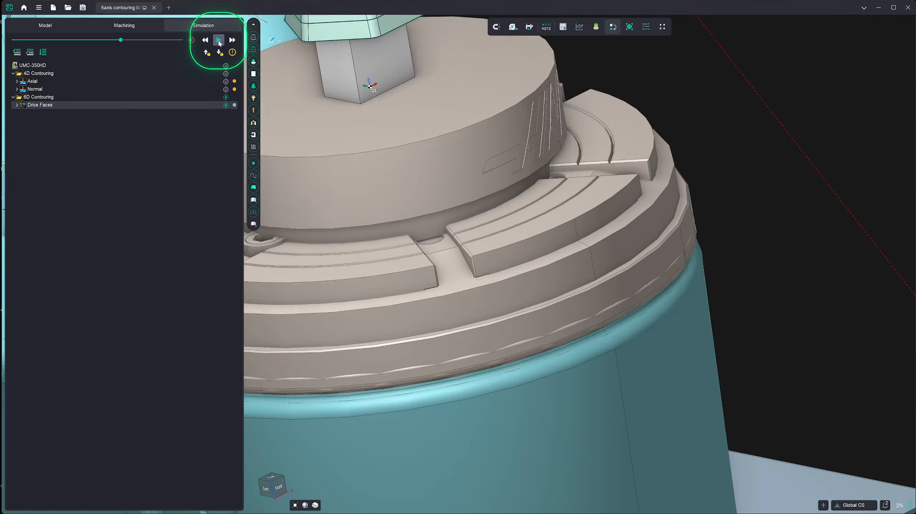
scroll(551, 358, up, 3)
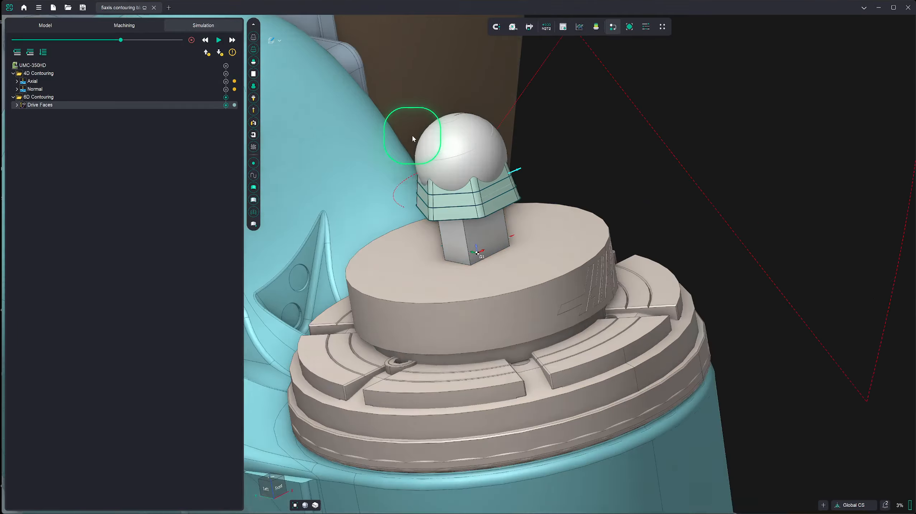
scroll(503, 216, down, 3)
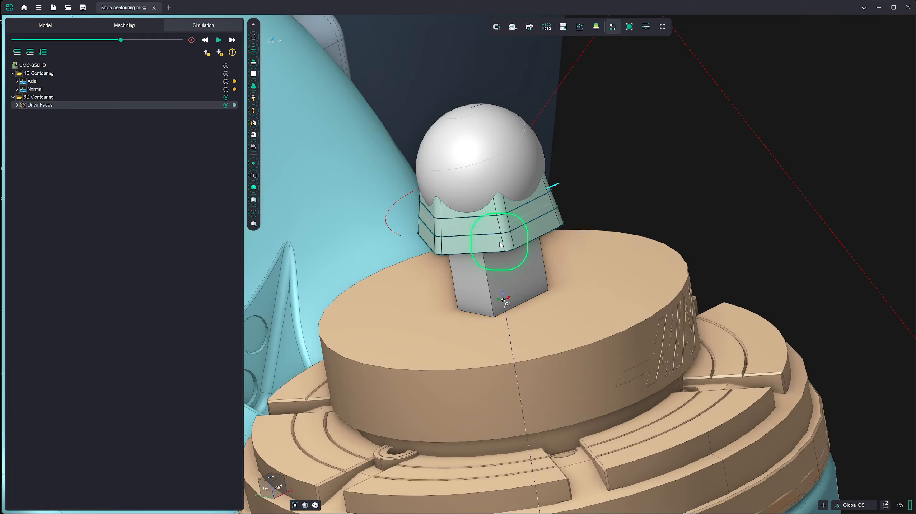
click(271, 483)
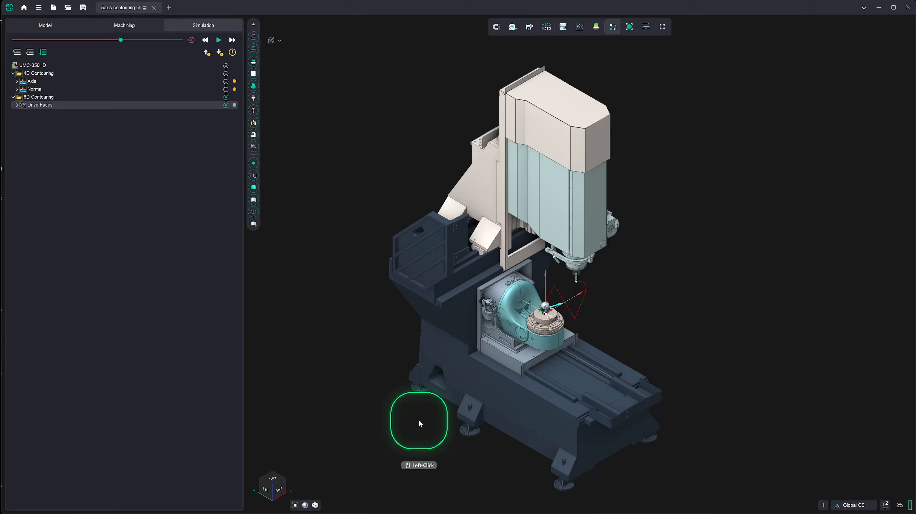